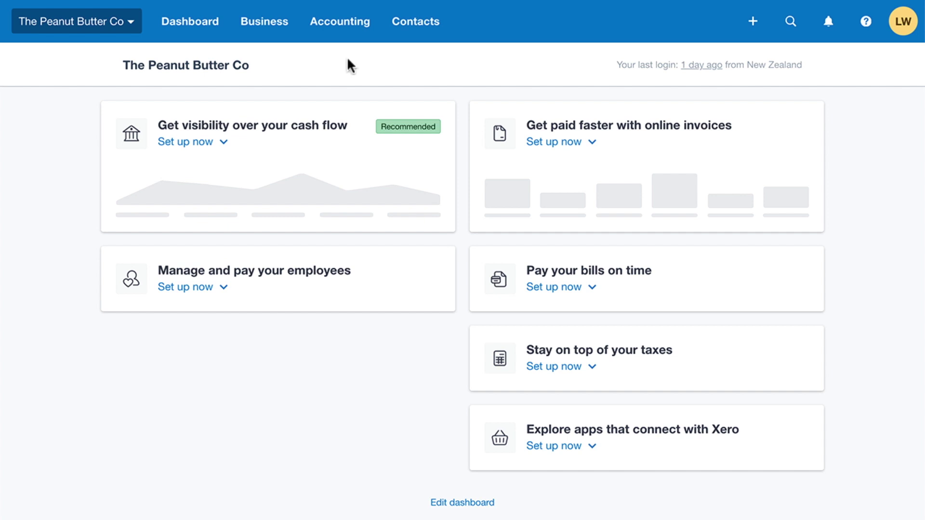
From Accounting's Bank accounts page, begin adding a bank account and choose Chase (US)
left_click(345, 24)
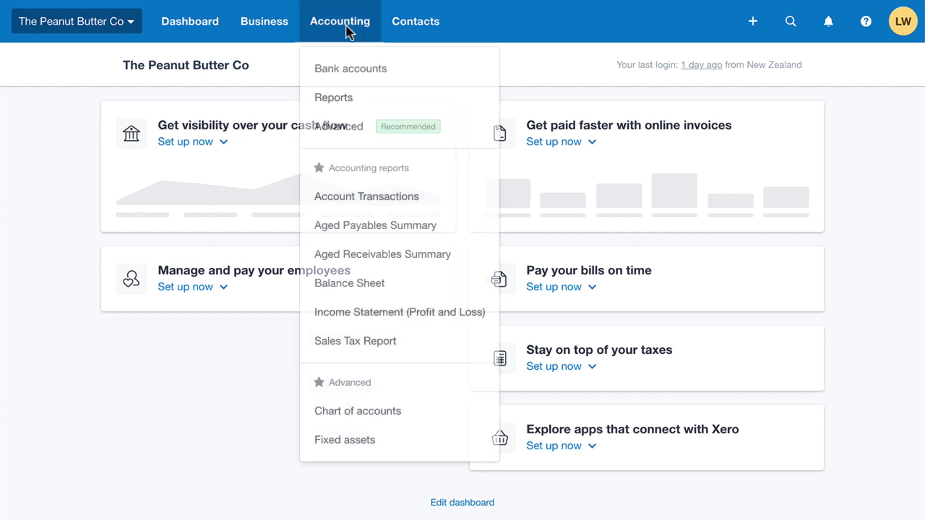
left_click(346, 71)
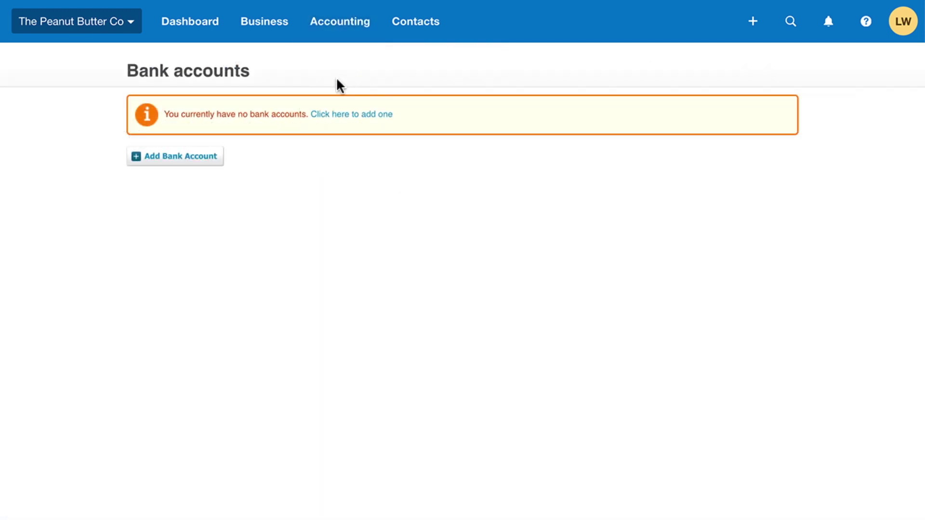
left_click(178, 159)
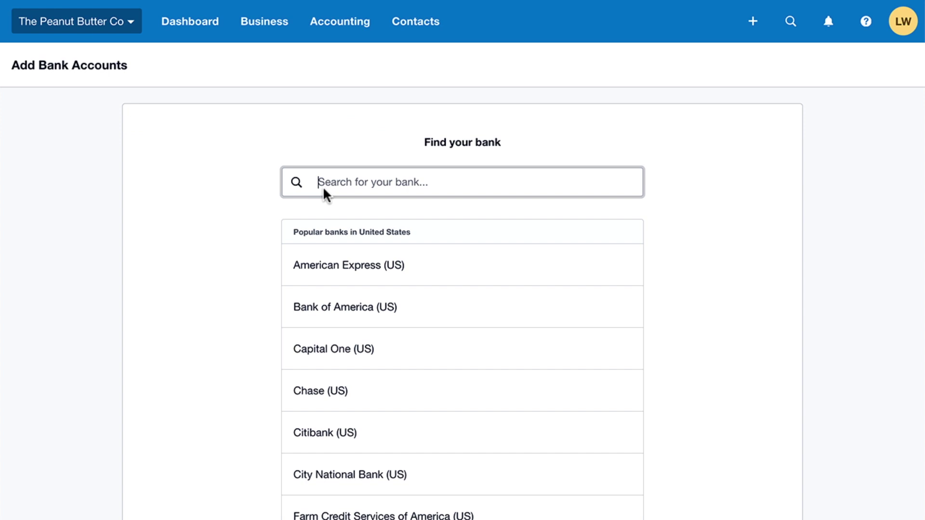
type("Chase")
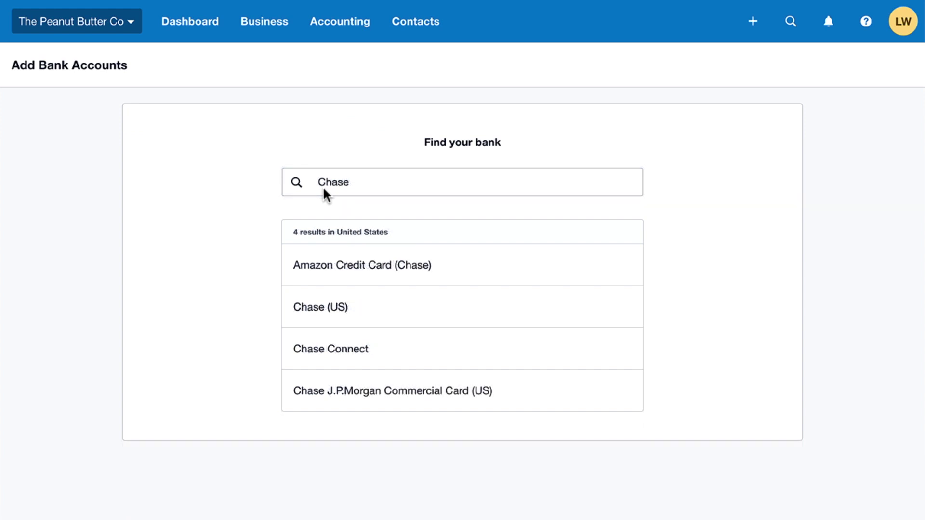
left_click(323, 314)
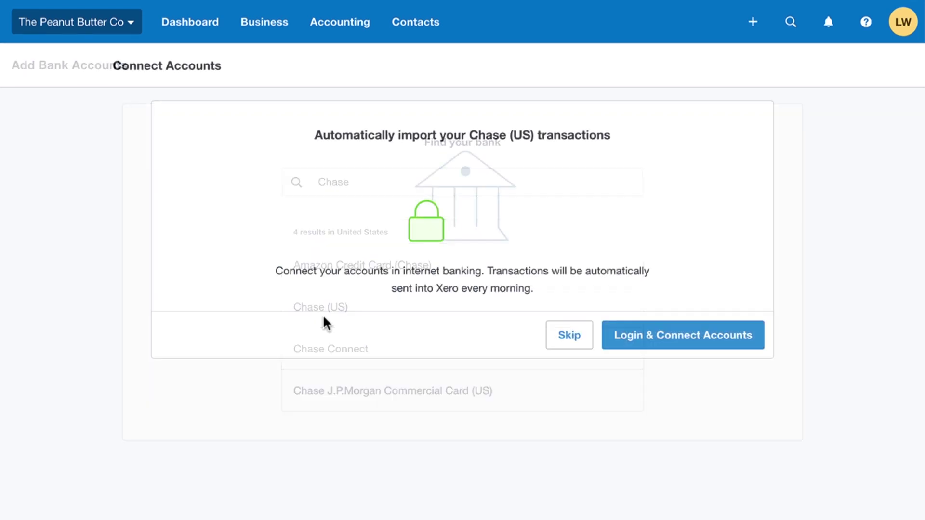
Sign in to Chase so its Current, Savings and Credit Card accounts get matched
left_click(691, 341)
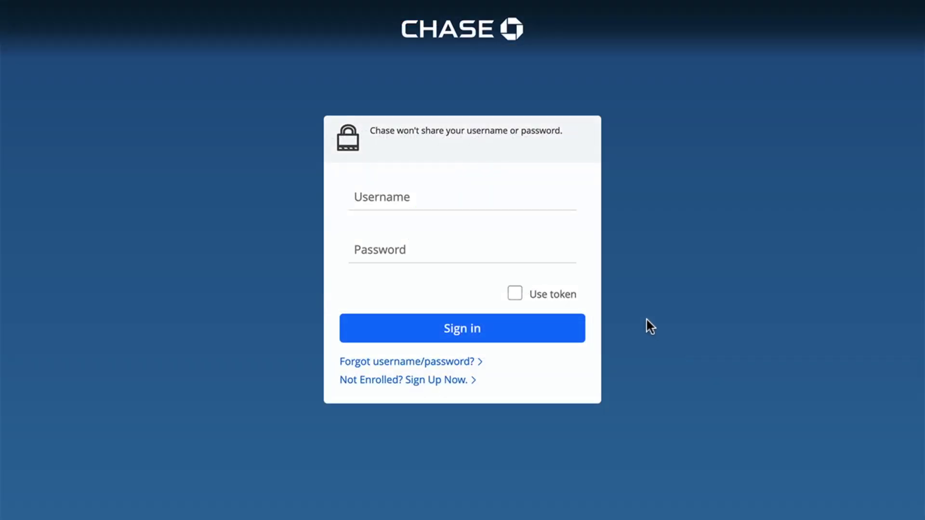
left_click(431, 210)
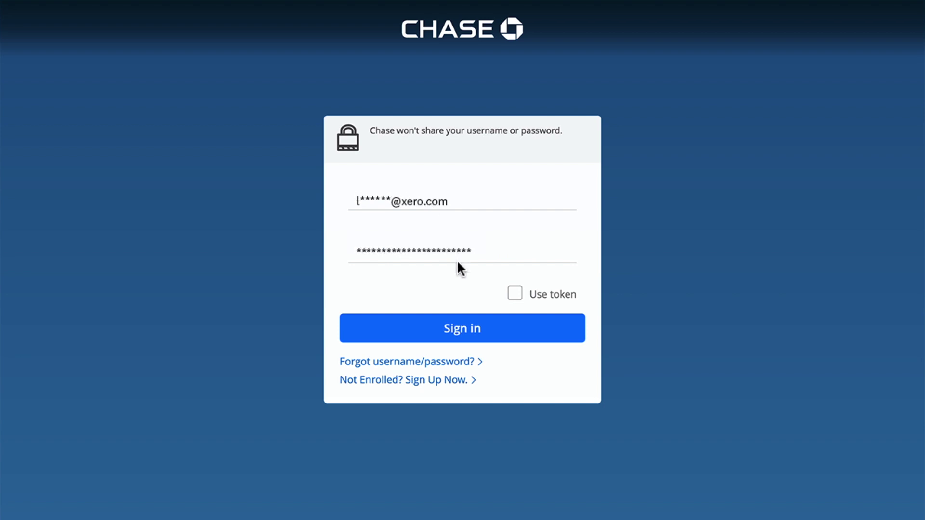
left_click(491, 335)
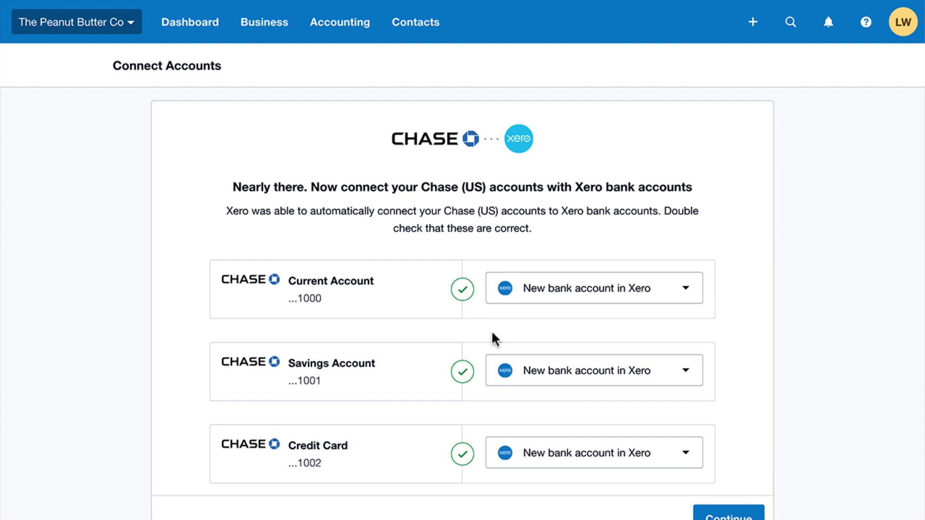
scroll(492, 331, "down", 3)
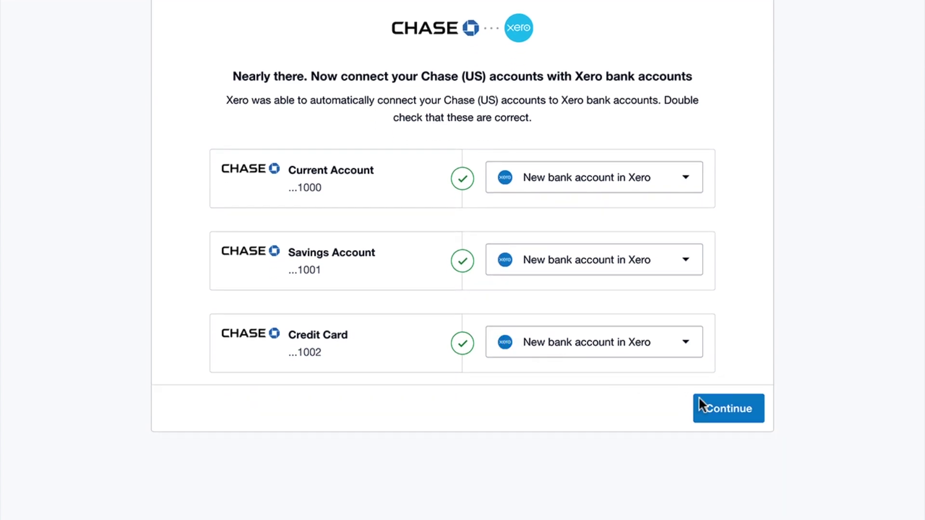
Accept the suggested Chase account matches and finish setup, importing from September 1, 2021
left_click(740, 410)
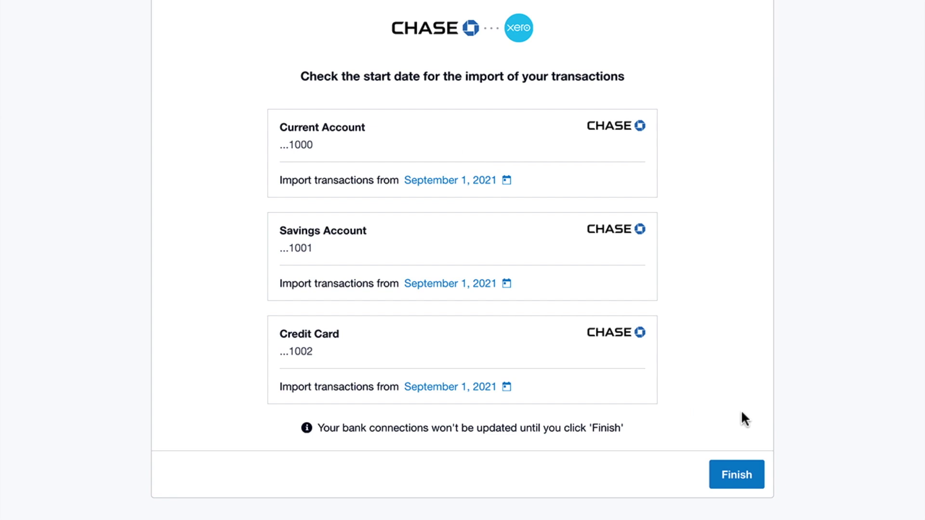
left_click(741, 478)
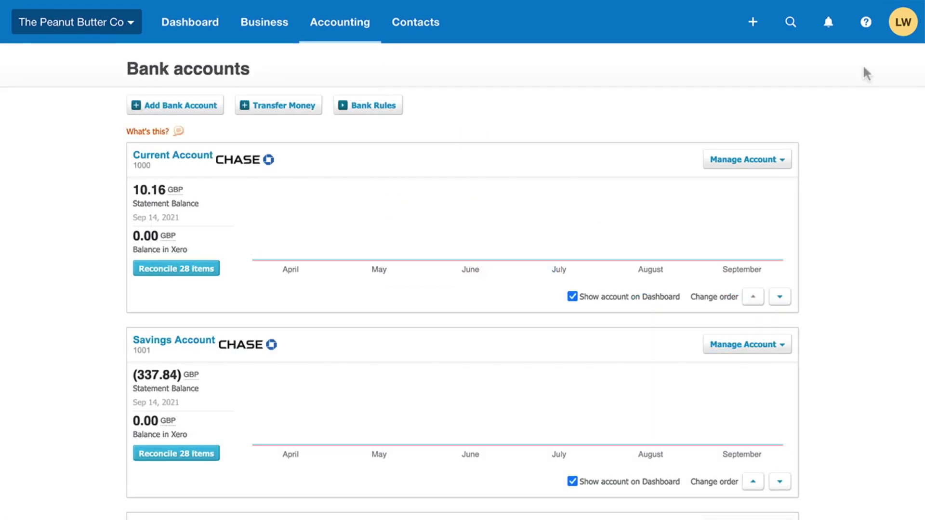
left_click(866, 23)
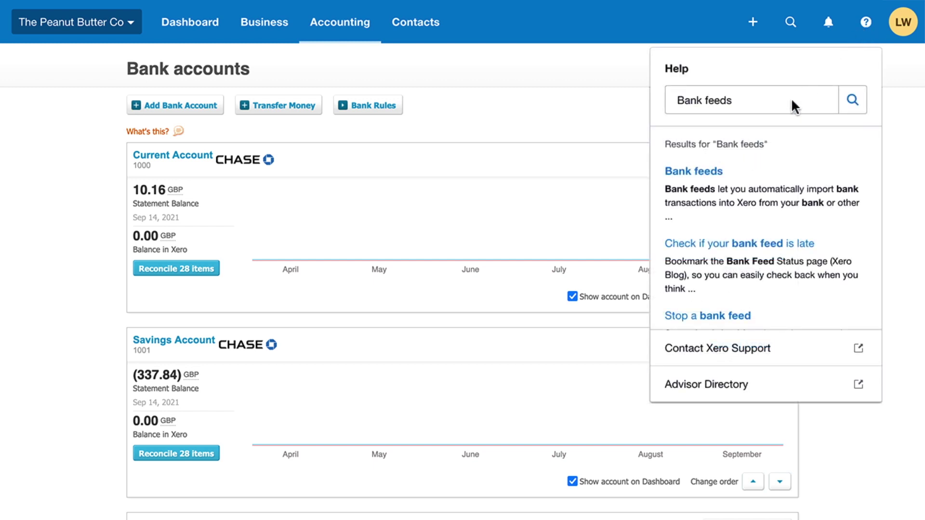
left_click(694, 171)
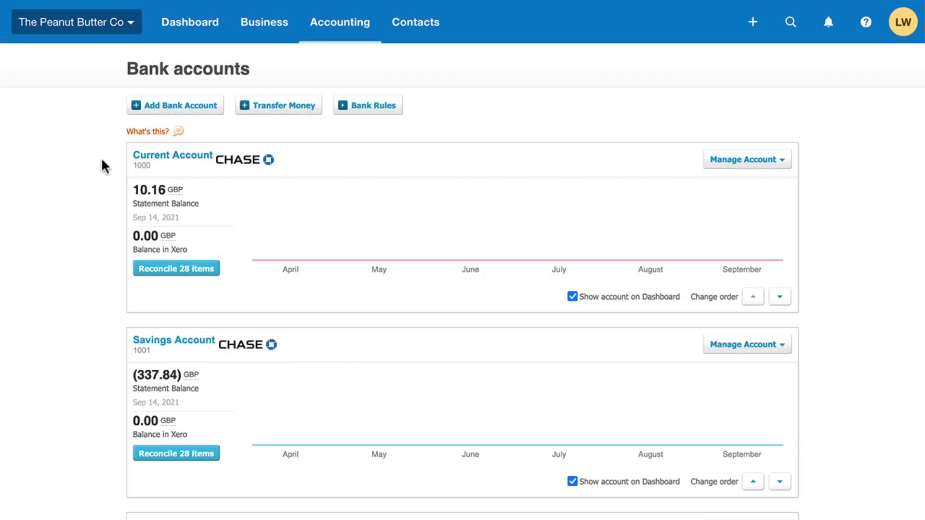
Manually add Transaction Account 123456 at the unlisted Colorado Banking Society and save it
left_click(201, 104)
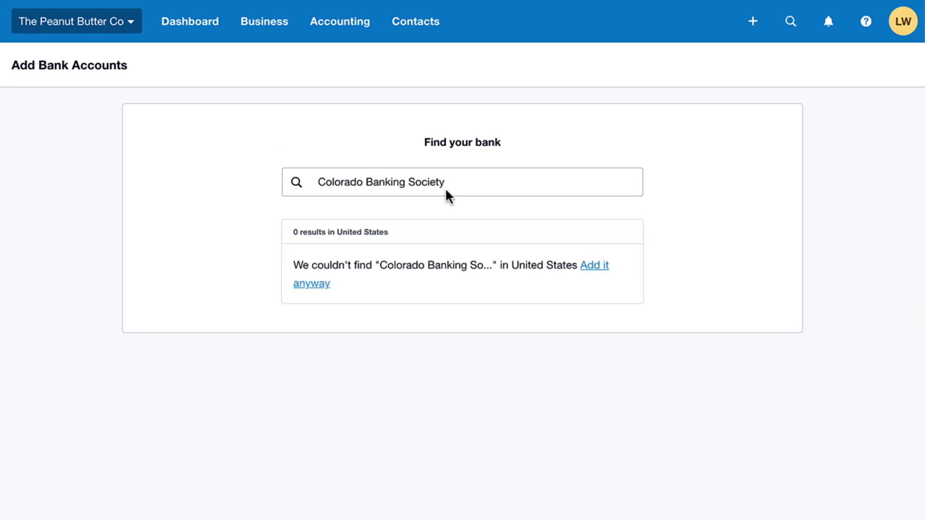
left_click(590, 266)
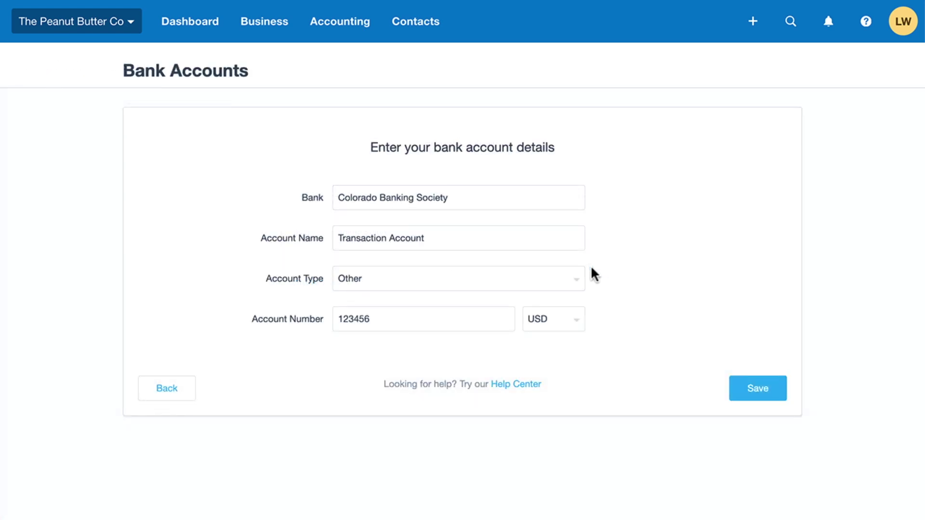
left_click(756, 396)
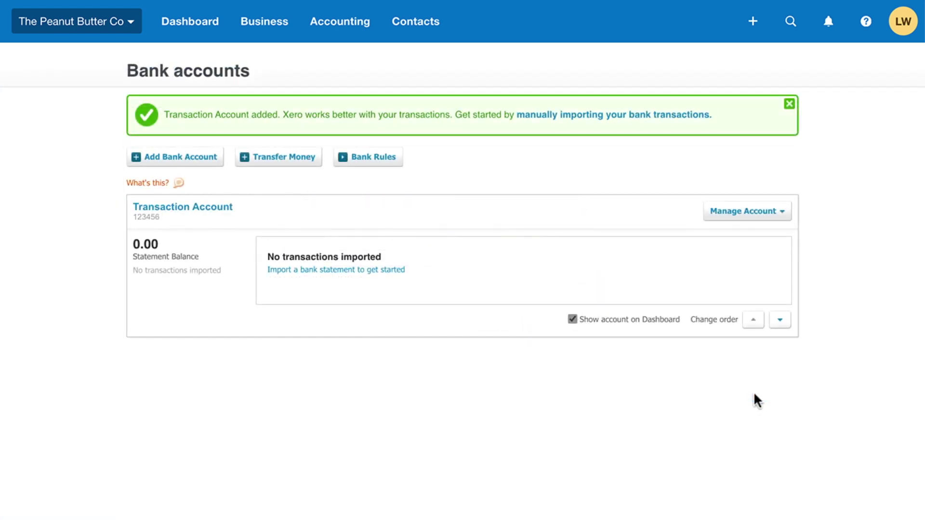